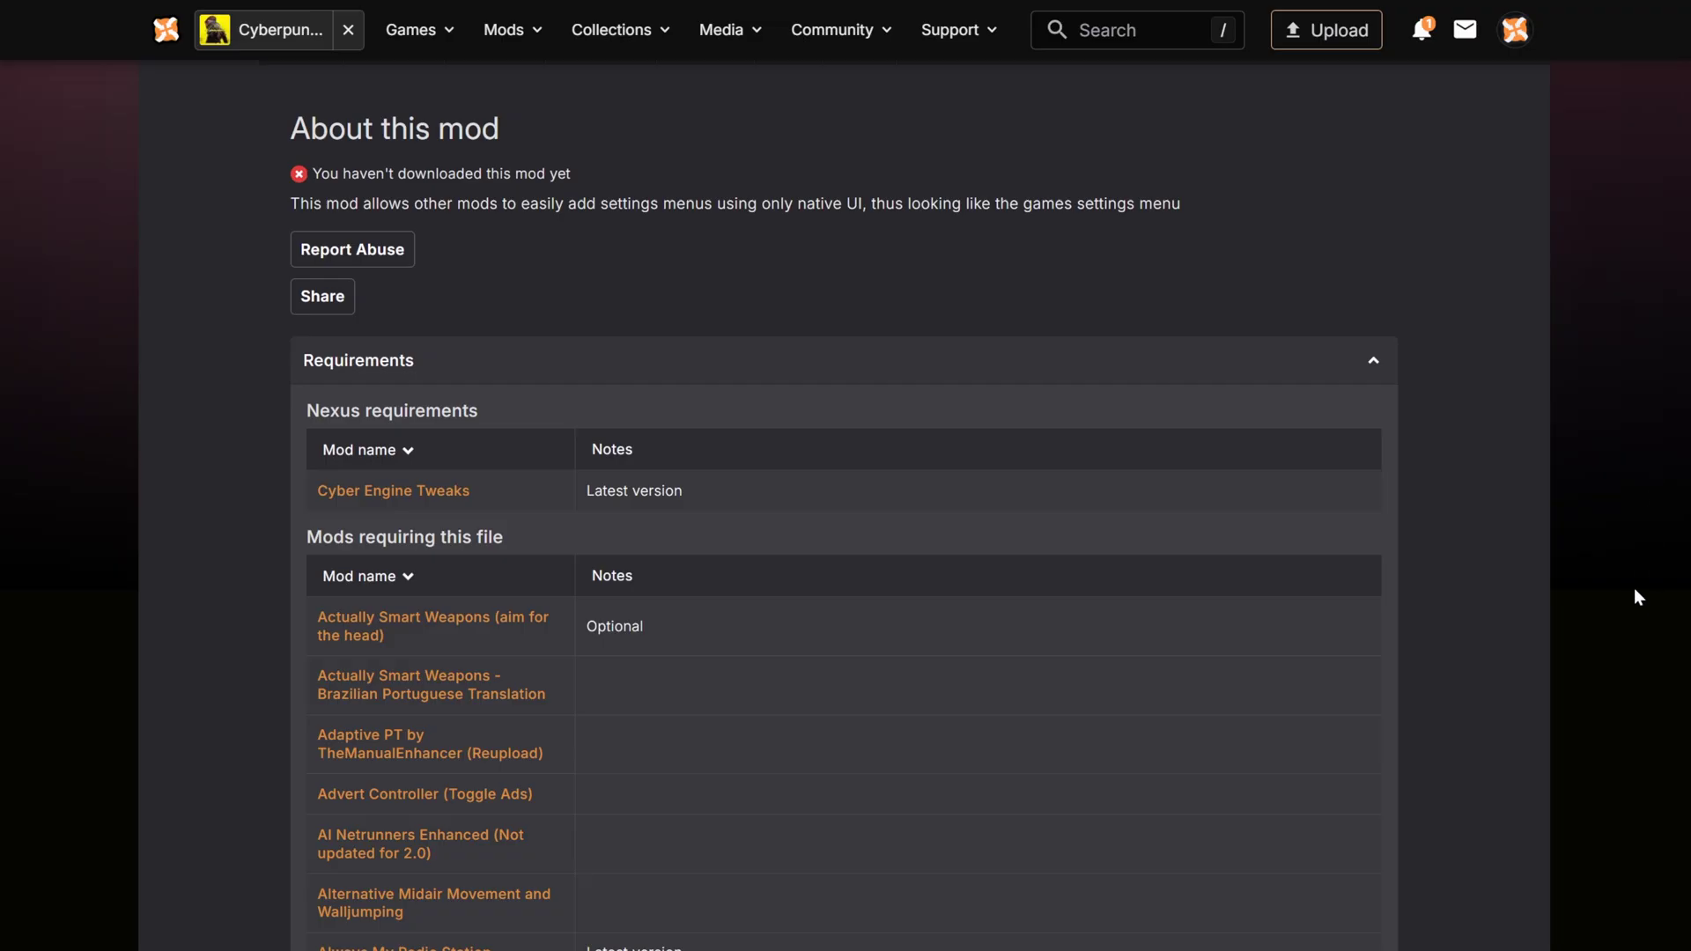
pyautogui.middleClick(1621, 611)
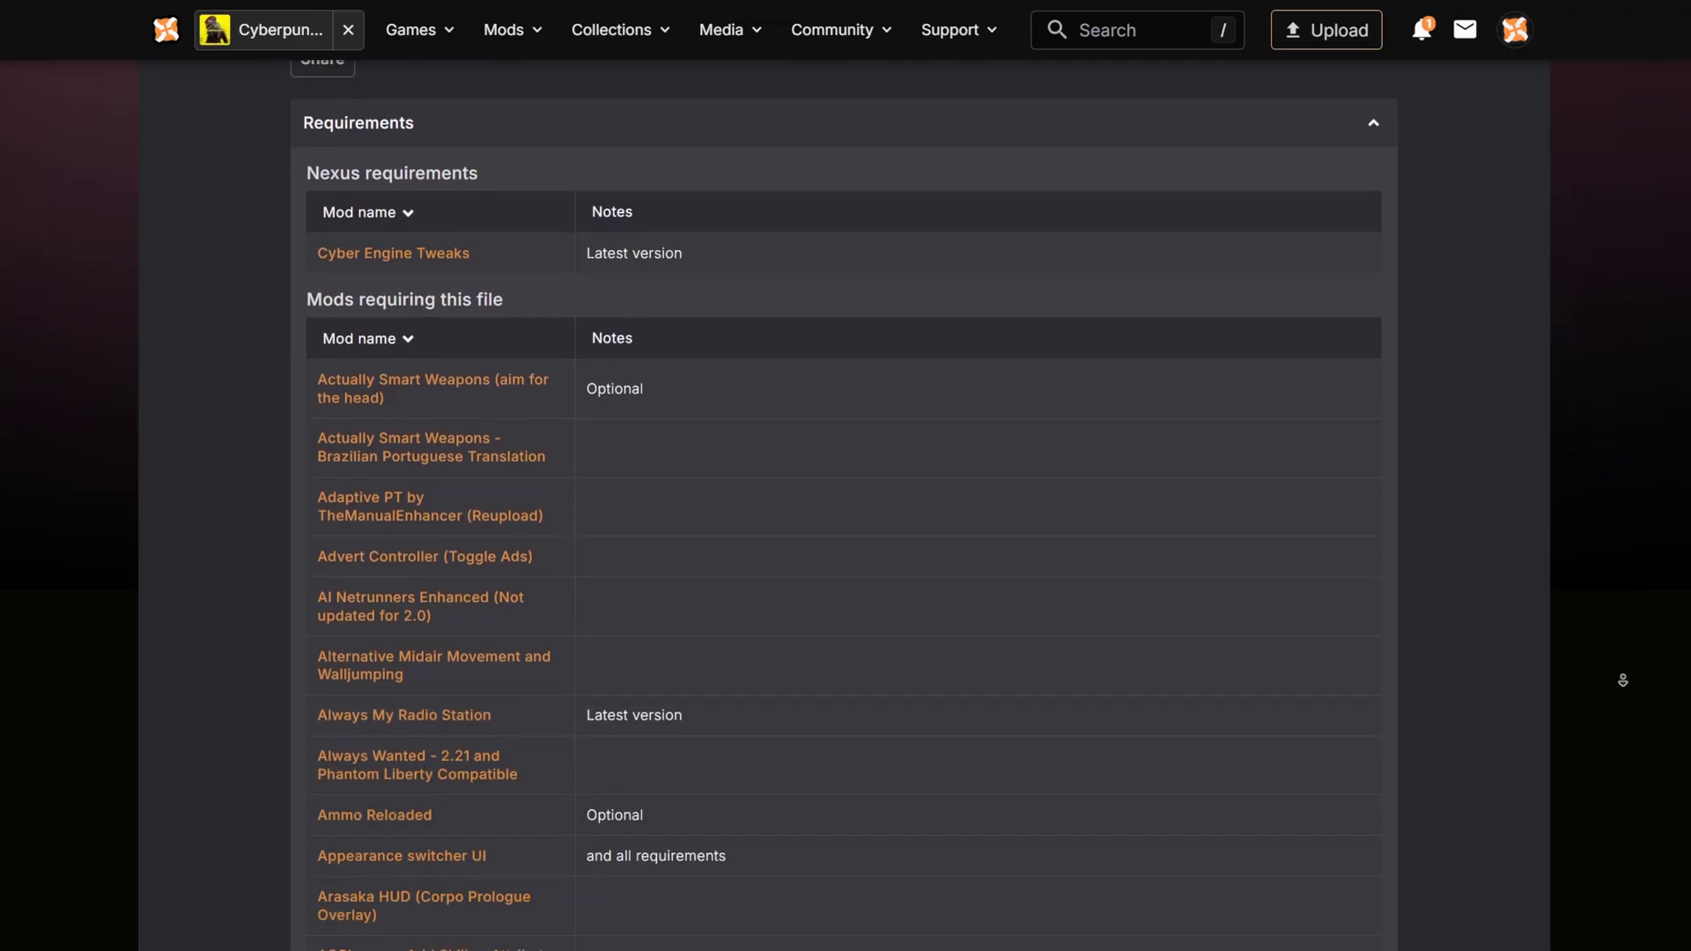
pyautogui.middleClick(1614, 685)
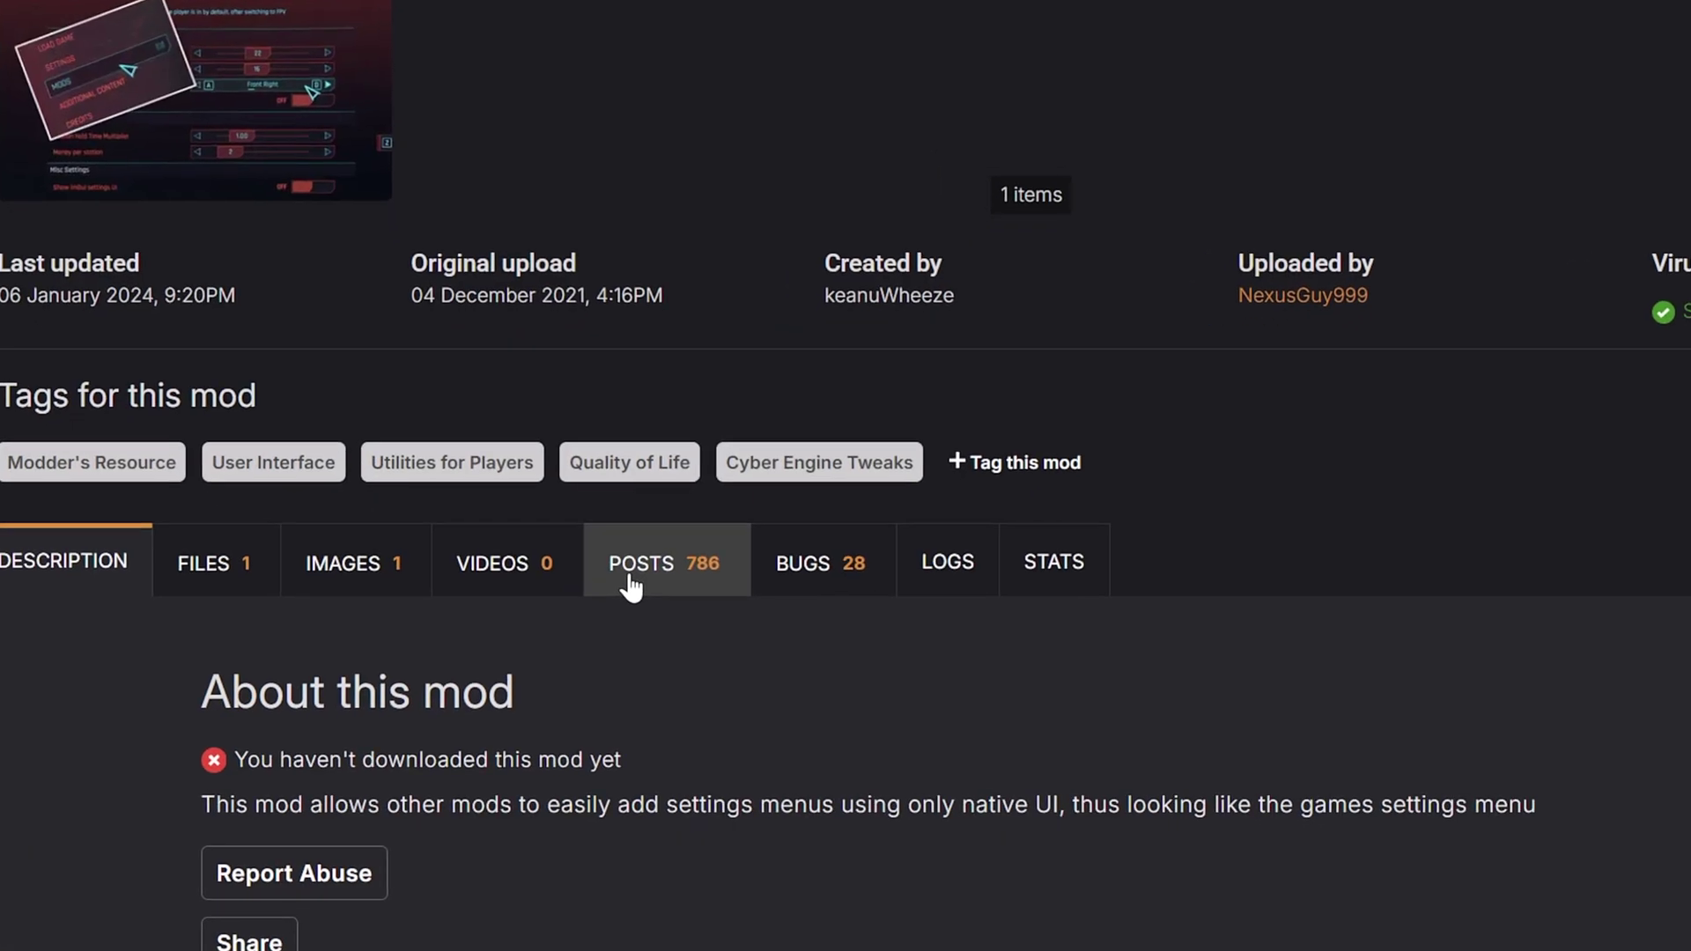
# View the mod's 786 user comments, led by the pinned patch 2.3 compatibility note.
pyautogui.click(579, 650)
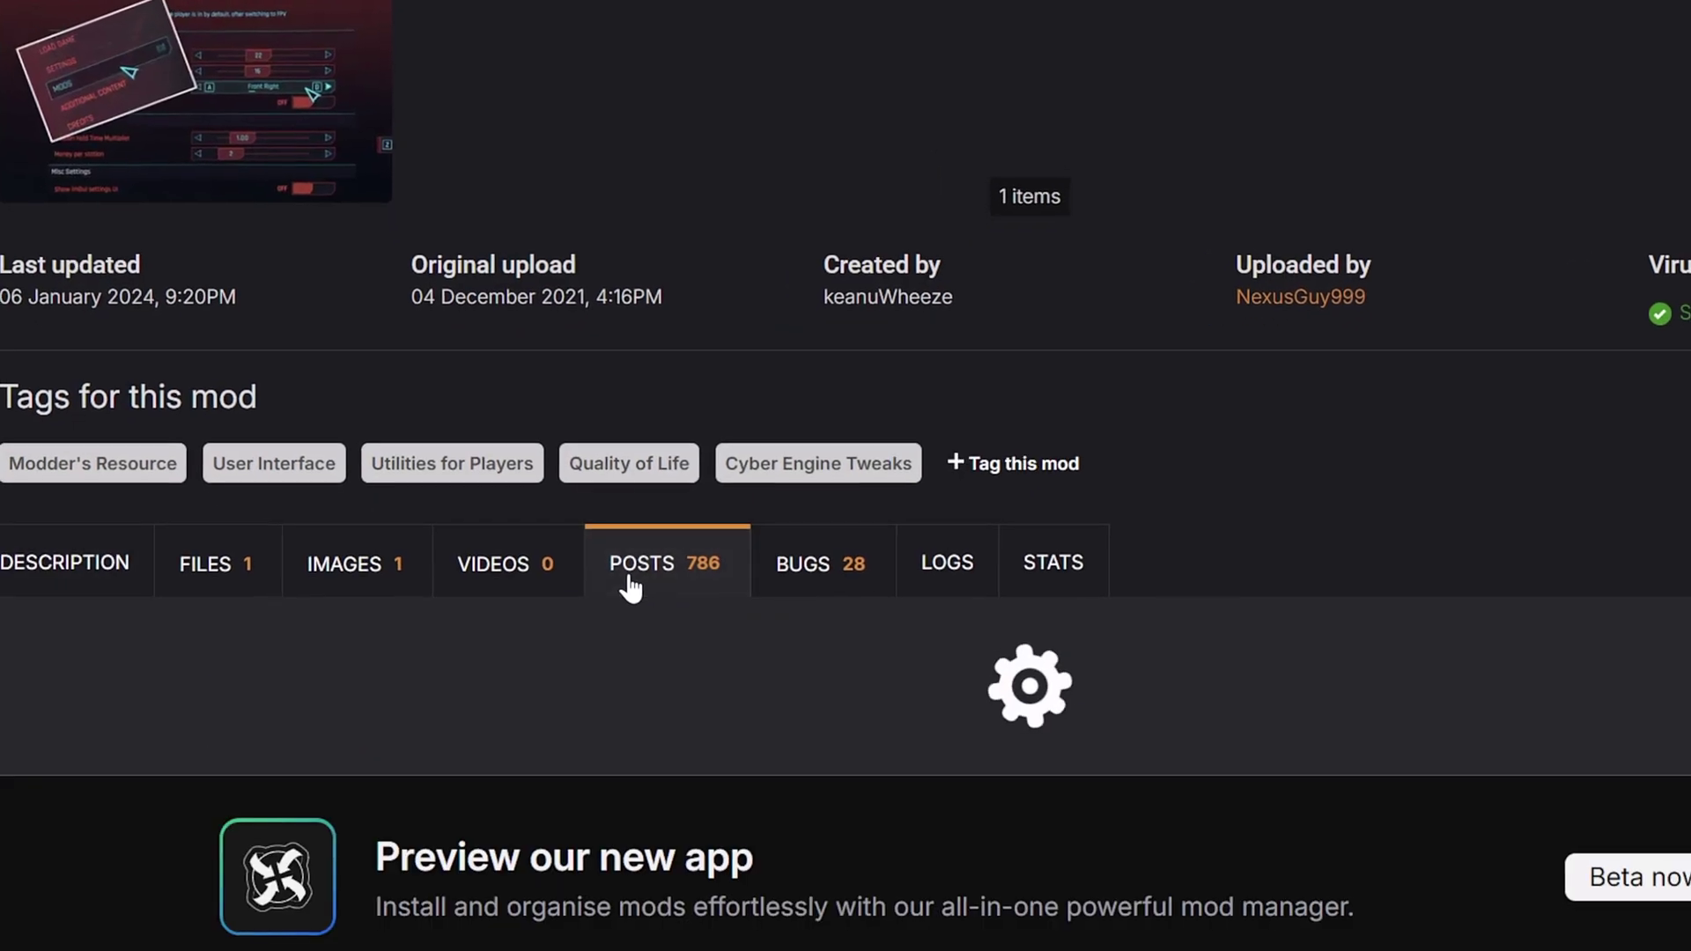
pyautogui.scroll(-3, 1267, 702)
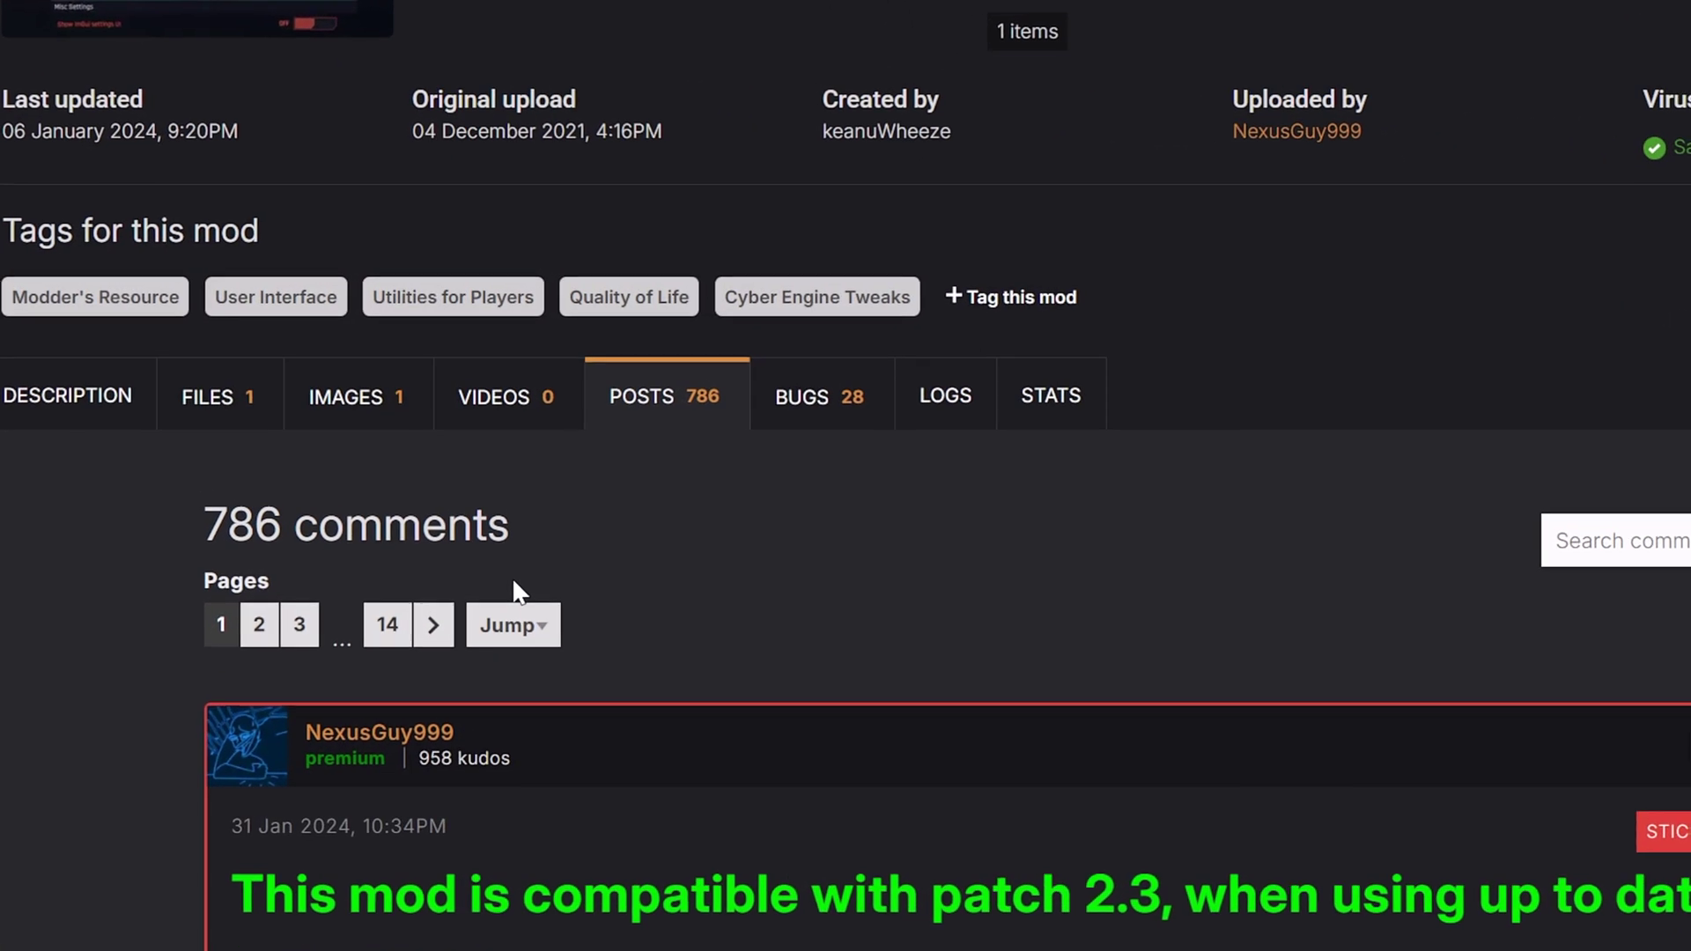
# View the mod's 28 bug reports, headed by the one about breaking after update 2.3.
pyautogui.click(841, 407)
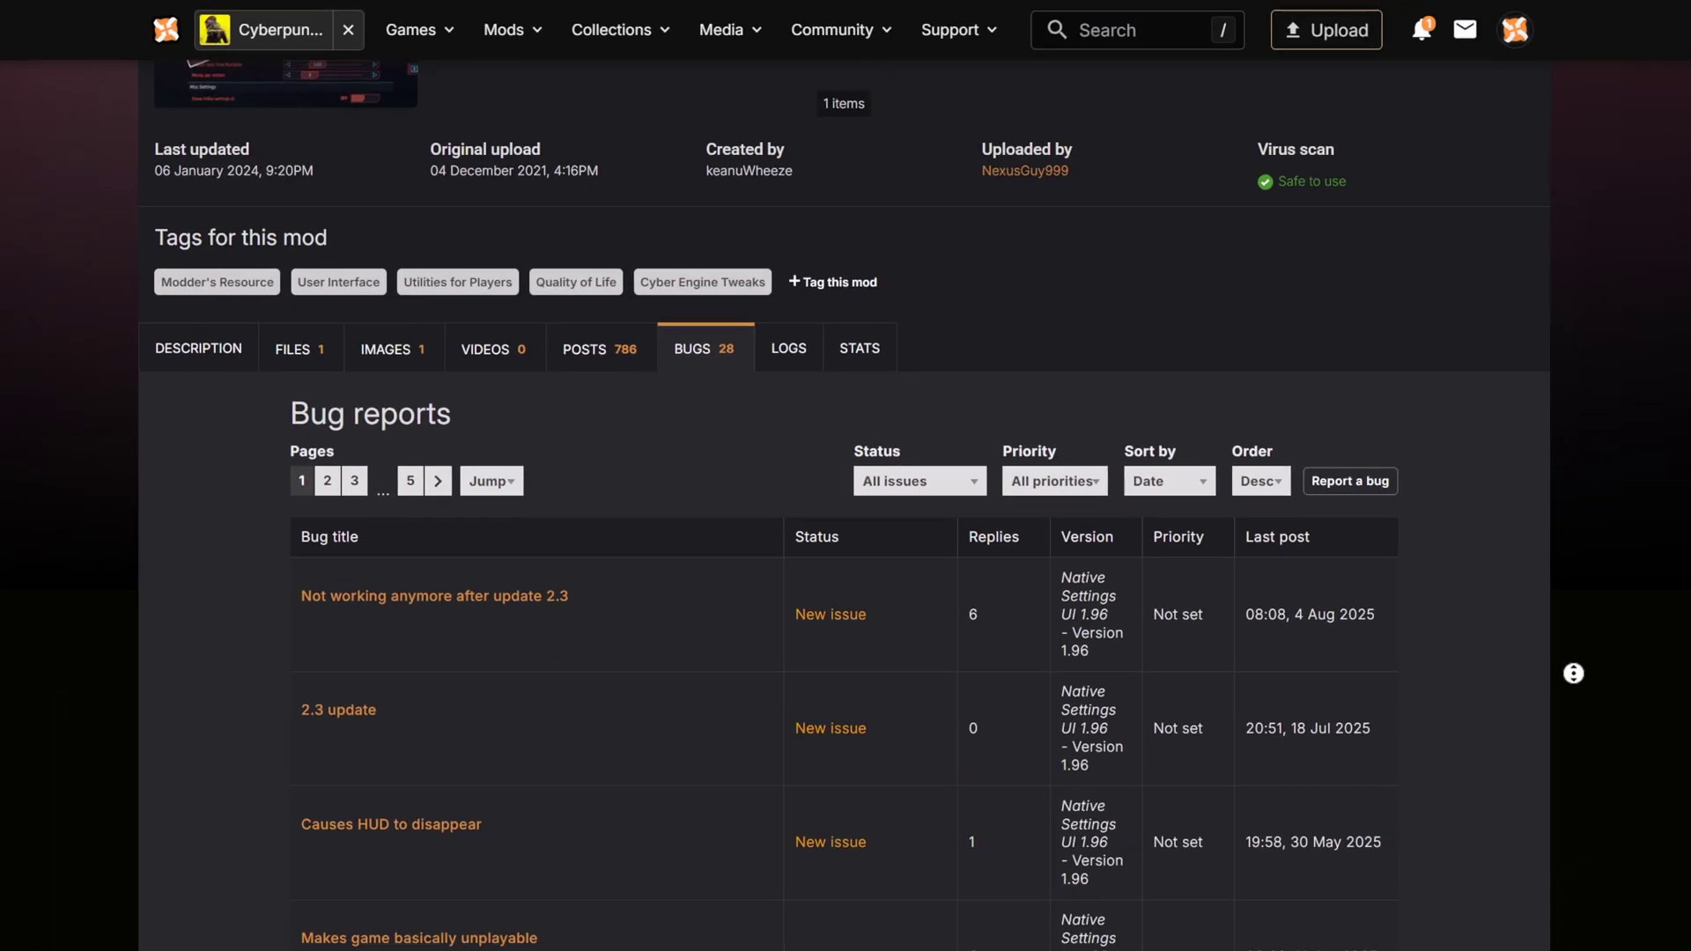
pyautogui.scroll(-2, 1597, 677)
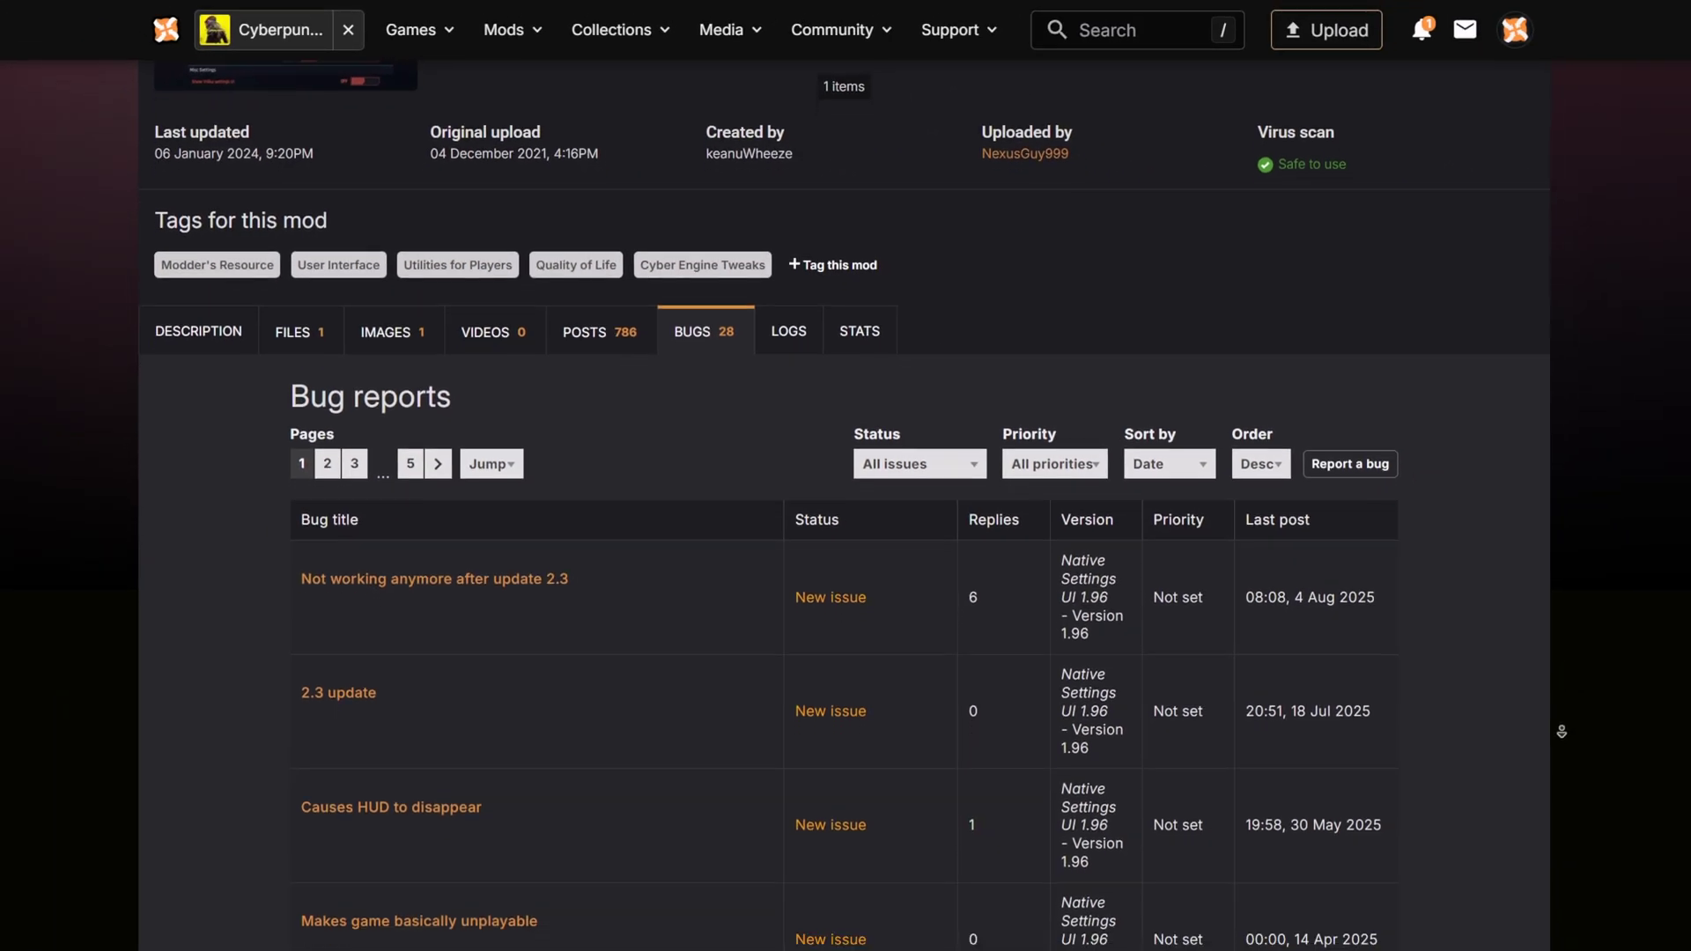